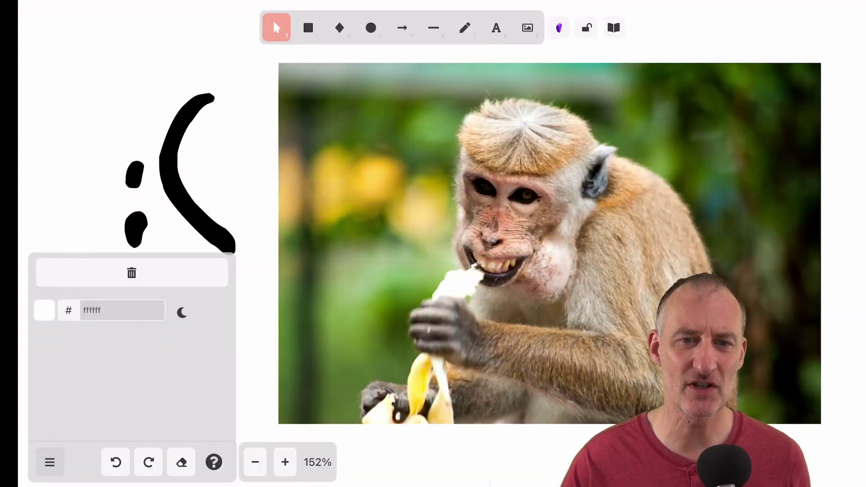
# Switch the Excalidraw canvas to dark mode, showing the Scratchpad rainbow on dark green
pyautogui.click(182, 312)
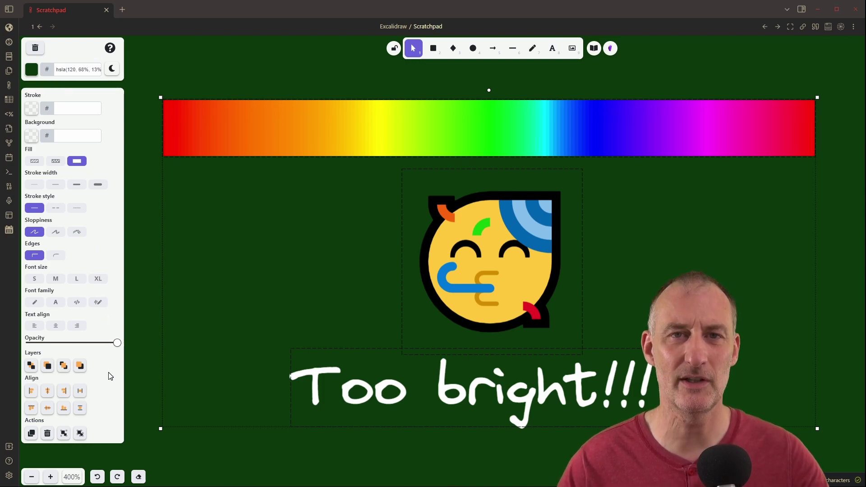
# Alt+Tab to the other Obsidian vault window and bring up its Scratchpad drawing tab
pyautogui.hotkey('alt', 'Tab')
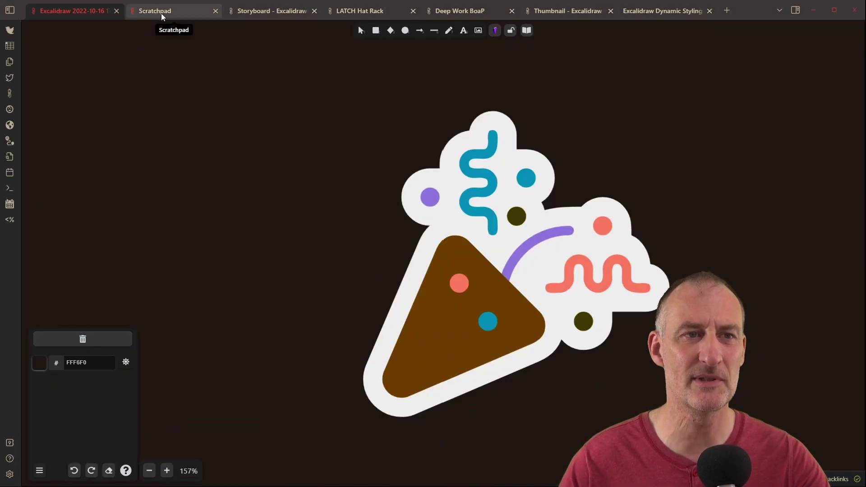
pyautogui.click(161, 12)
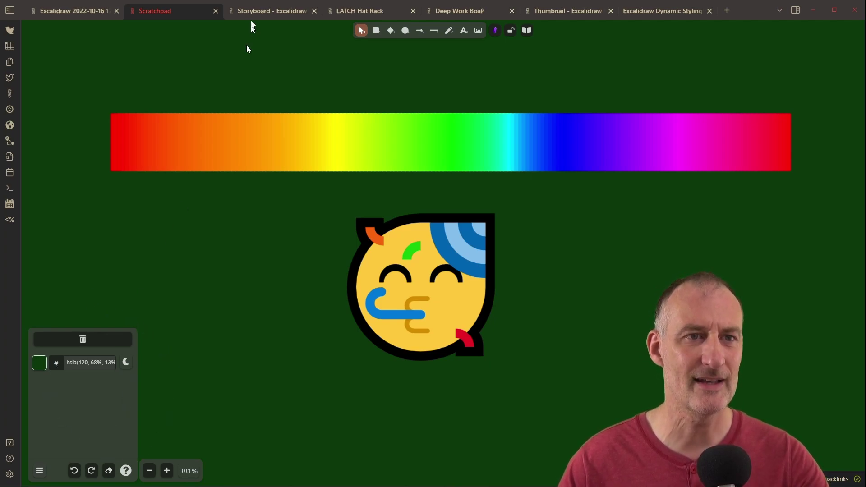
# View the Storyboard, LATCH Hat Rack, Deep Work BoaP and Dynamic Styling thumbnail drawings in turn
pyautogui.click(264, 12)
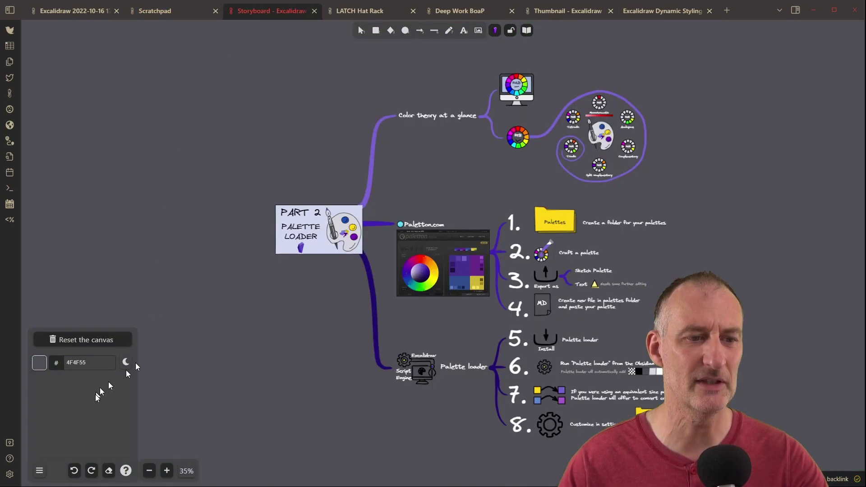
pyautogui.click(381, 11)
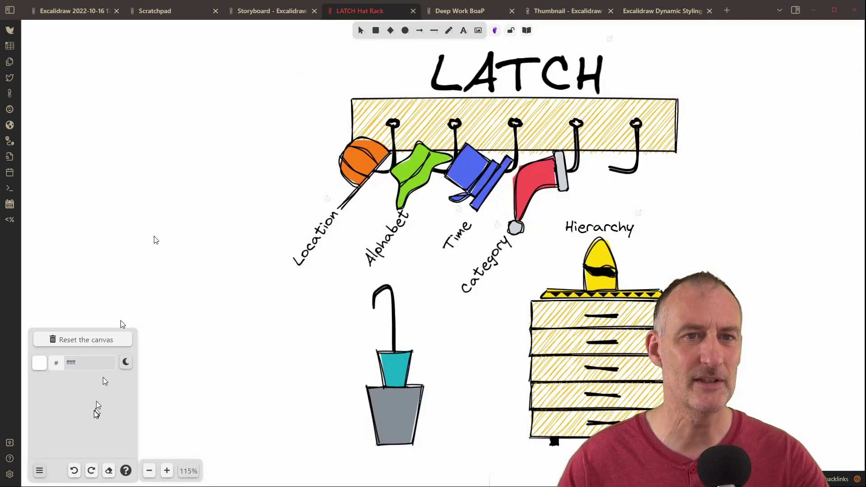
pyautogui.click(457, 11)
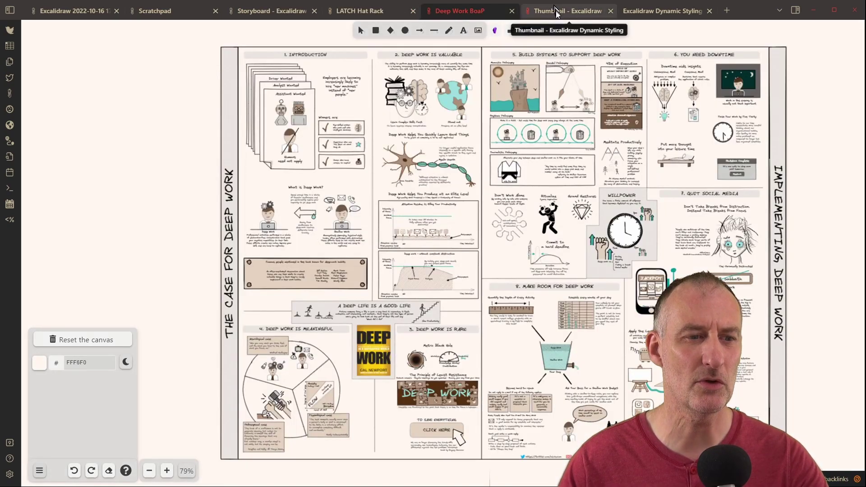
pyautogui.click(559, 12)
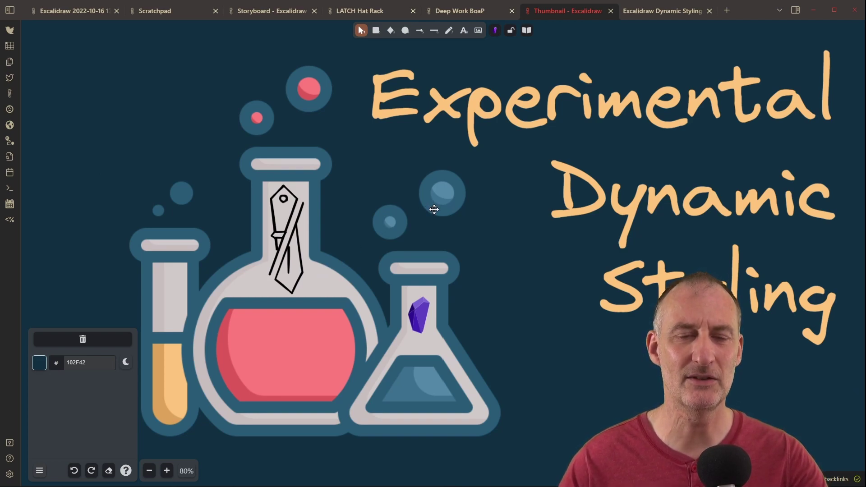
# Open the Excalidraw Dynamic Styling note and scroll through its installStyleHook script
pyautogui.click(651, 12)
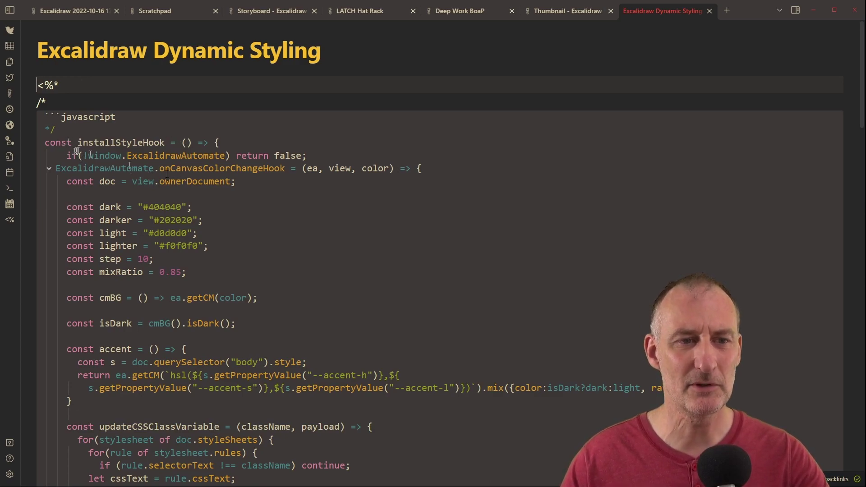
pyautogui.scroll(-6, 221, 188)
pyautogui.scroll(-10, 221, 188)
pyautogui.scroll(8, 230, 201)
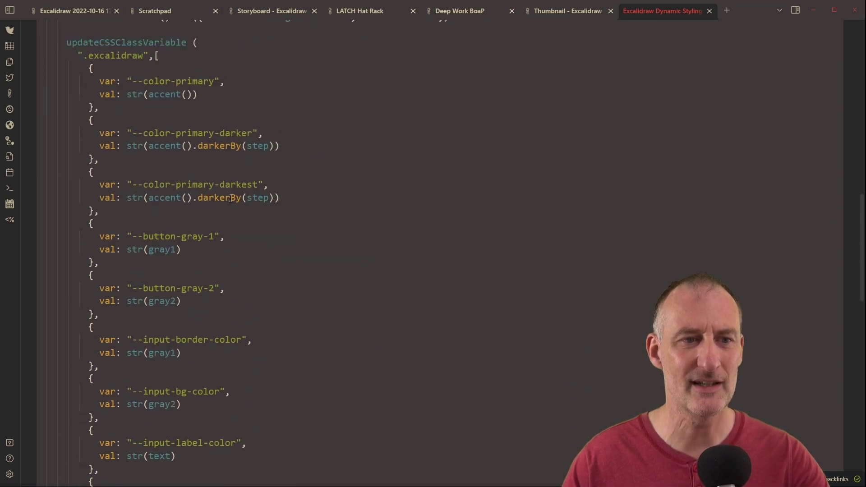
pyautogui.scroll(1, 171, 152)
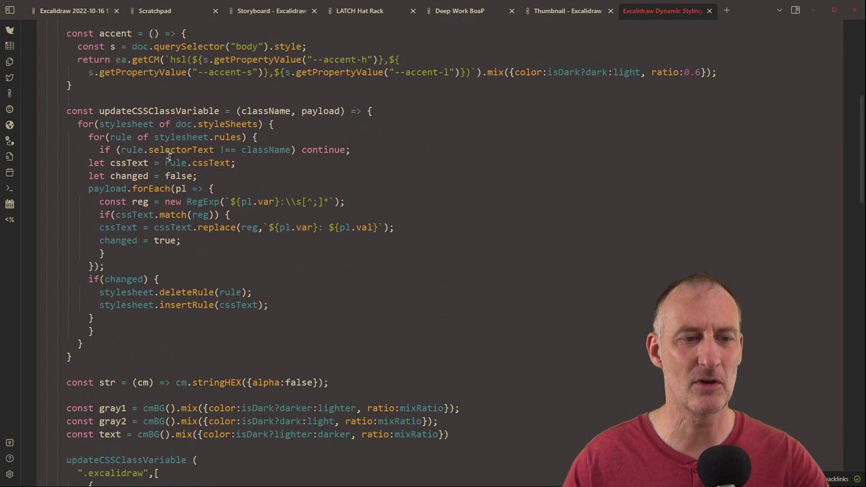
pyautogui.scroll(-6, 175, 163)
pyautogui.scroll(-1, 176, 165)
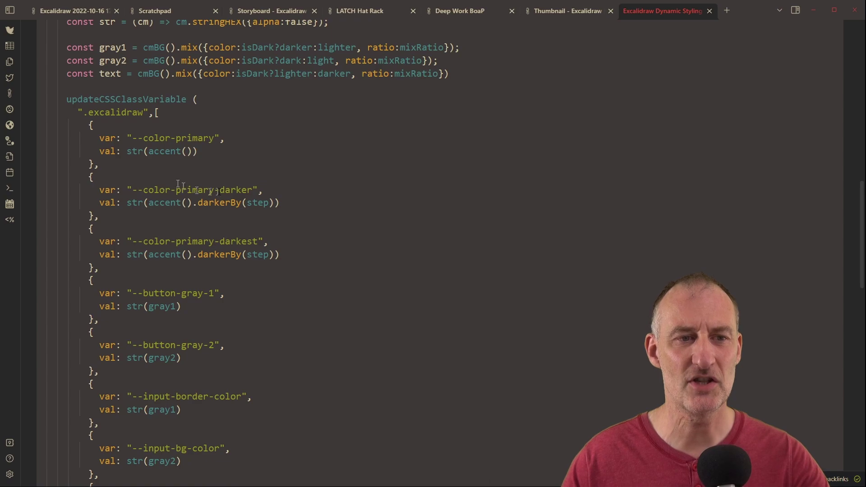
pyautogui.scroll(12, 213, 250)
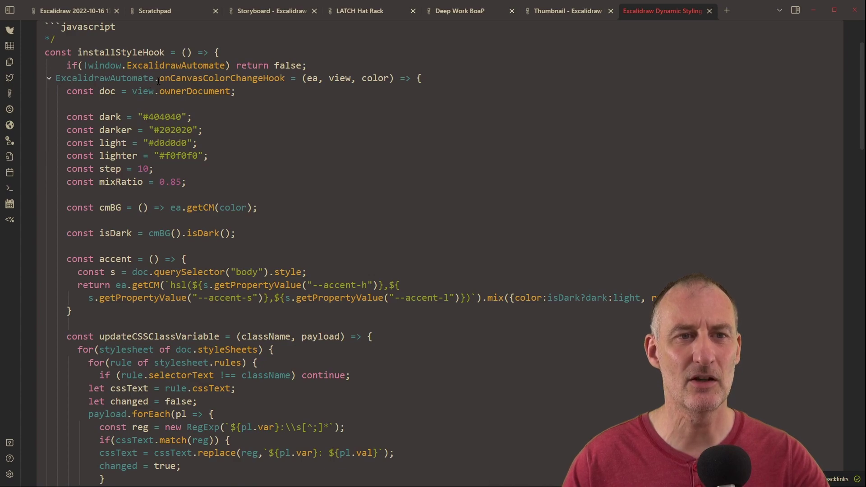
pyautogui.moveTo(159, 80); pyautogui.dragTo(284, 82)
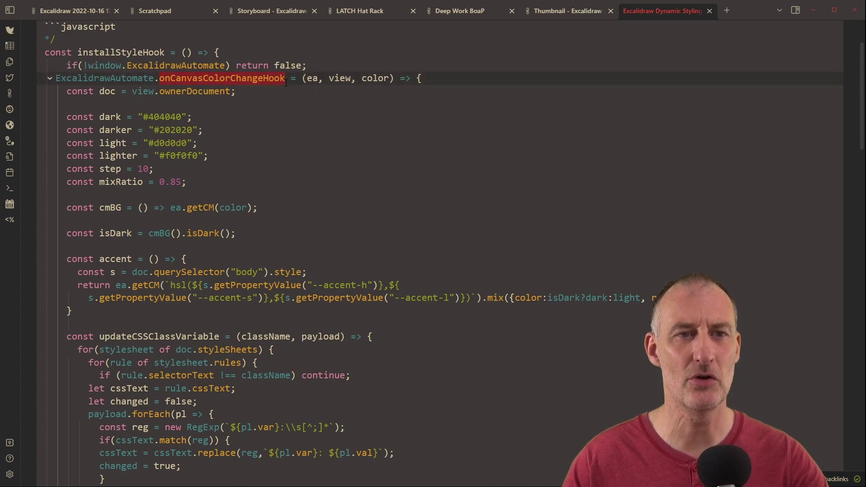
pyautogui.click(310, 80)
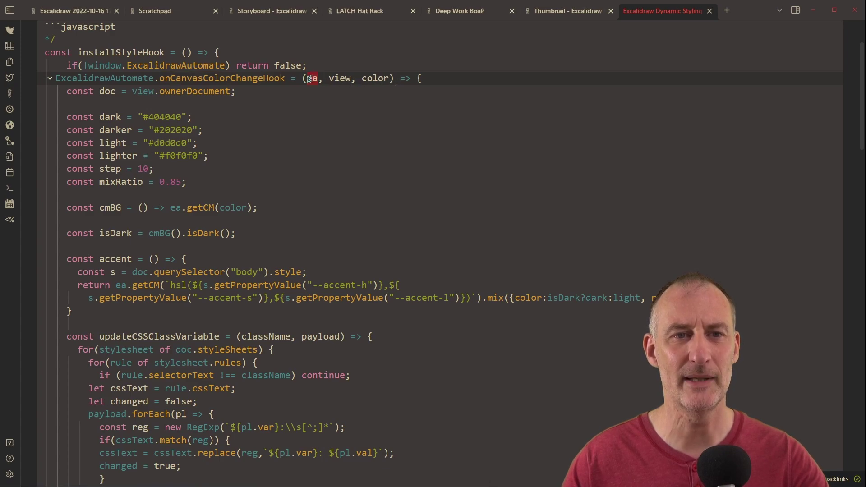
pyautogui.doubleClick(343, 78)
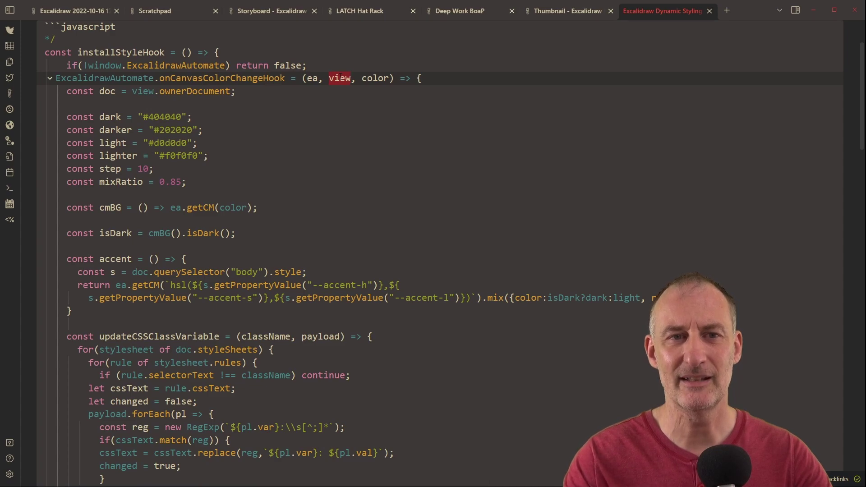
pyautogui.doubleClick(374, 79)
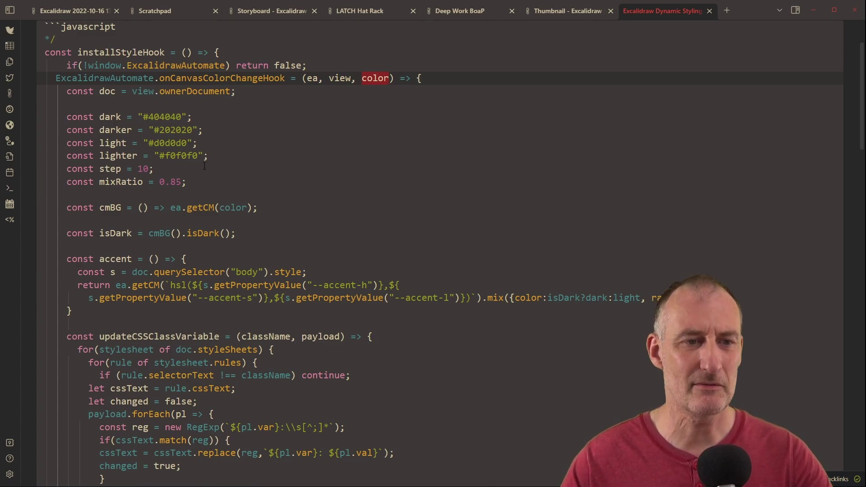
pyautogui.scroll(-6, 350, 199)
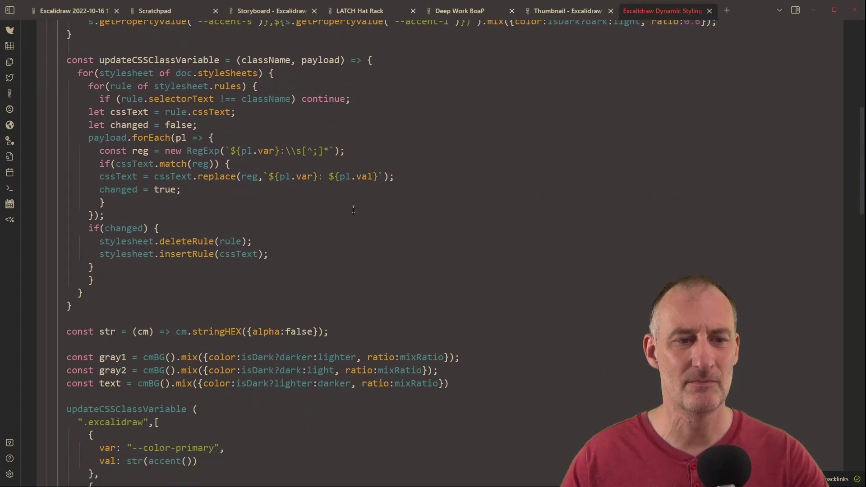
pyautogui.scroll(-13, 353, 210)
pyautogui.scroll(2, 350, 212)
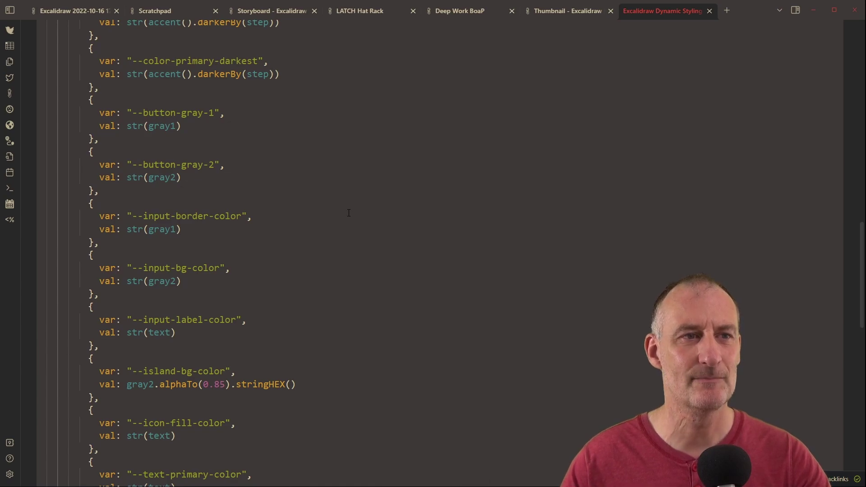
# Reveal the Excalidraw Dynamic Styling note in the Tools/Templates/Startup folder in the file explorer
pyautogui.click(9, 10)
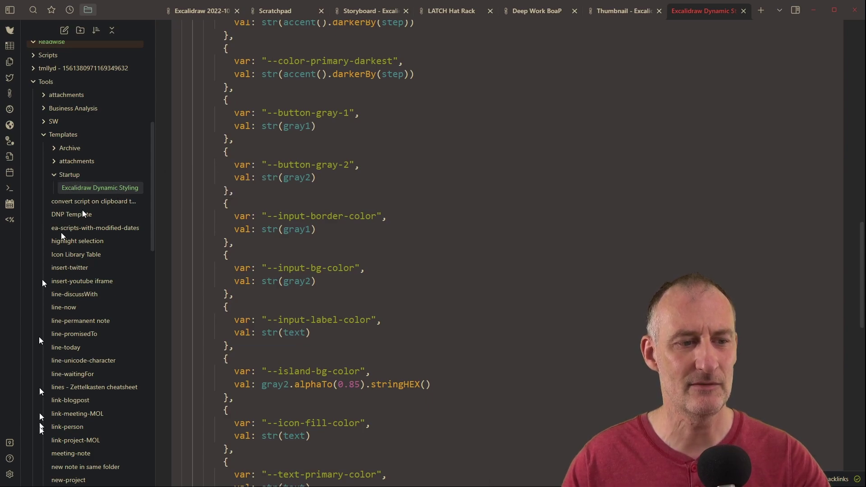
# Open Templater's settings and inspect the Excalidraw Dynamic Styling.md startup template entry
pyautogui.click(9, 475)
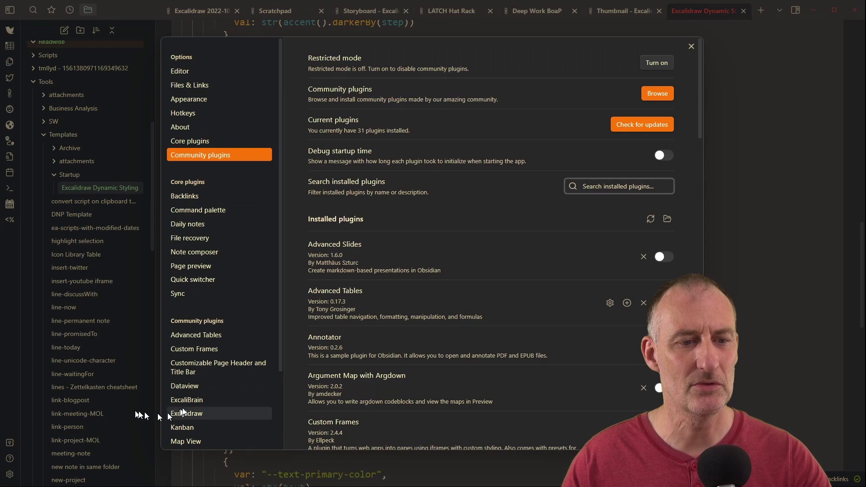
pyautogui.scroll(-2, 189, 403)
pyautogui.click(194, 419)
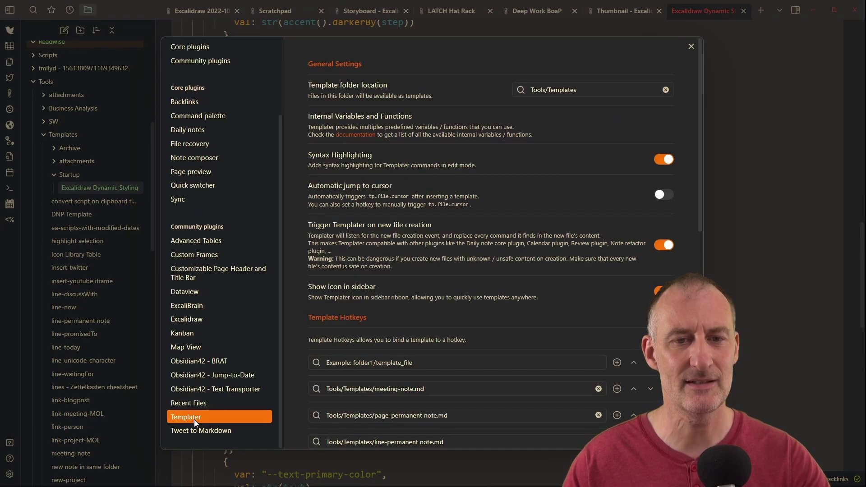
pyautogui.scroll(-8, 421, 190)
pyautogui.scroll(-2, 421, 196)
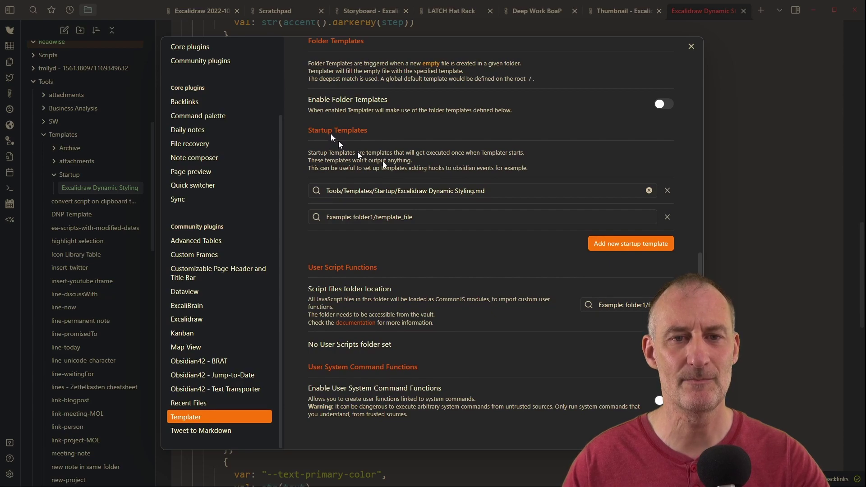
pyautogui.click(516, 190)
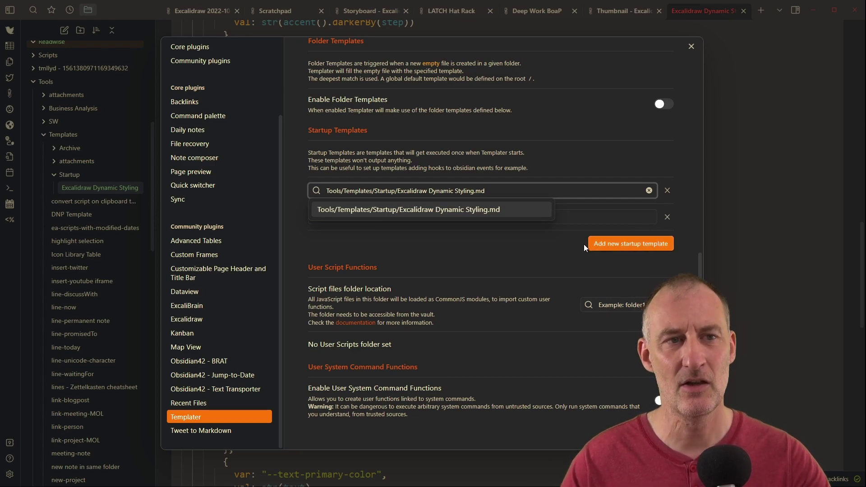
# Return to Community plugins and turn Templater 1.14.3 back on to rerun its startup script
pyautogui.click(202, 63)
pyautogui.click(202, 64)
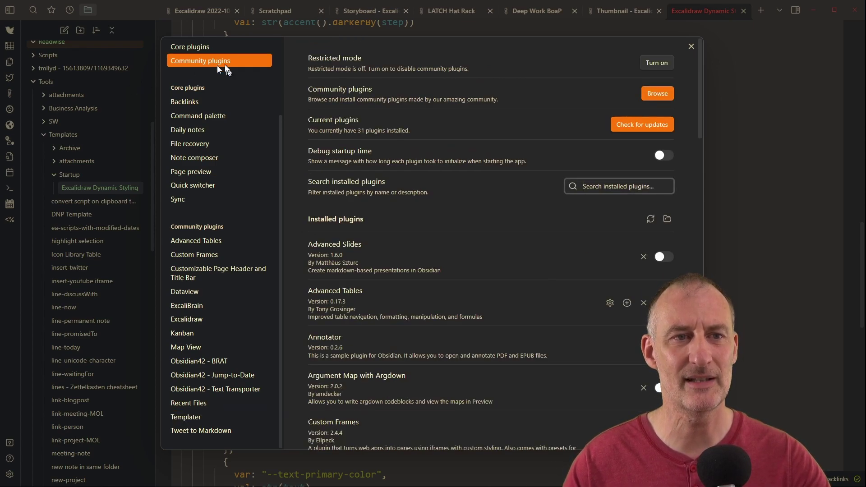
pyautogui.scroll(-15, 451, 188)
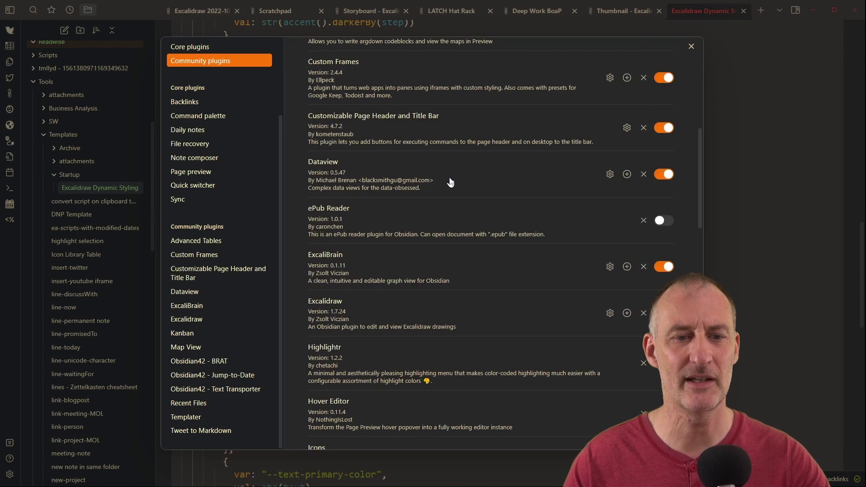
pyautogui.scroll(-7, 450, 226)
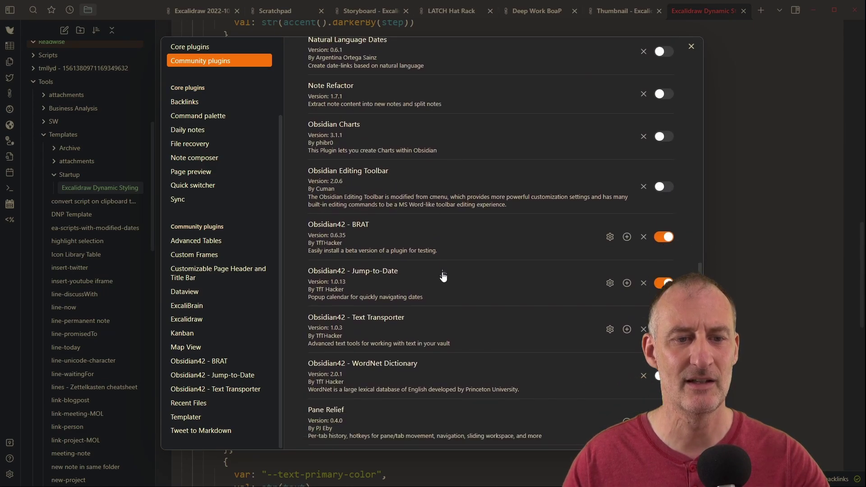
pyautogui.scroll(-2, 419, 349)
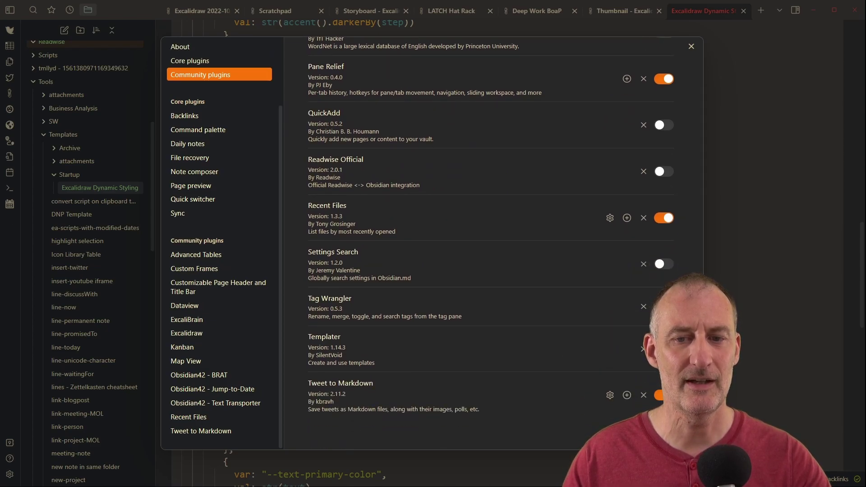
pyautogui.click(664, 350)
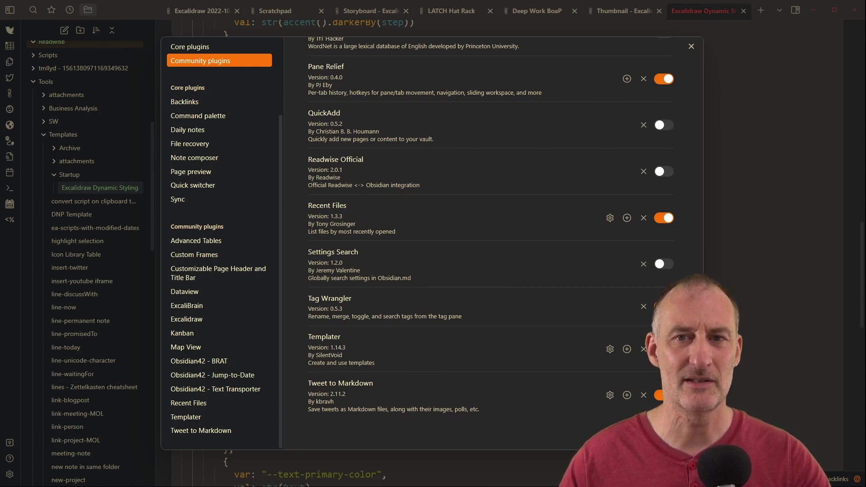
# Highlight the script's 5000 initial and 10000 retry delays, then bring up the developer console
pyautogui.scroll(15, 346, 176)
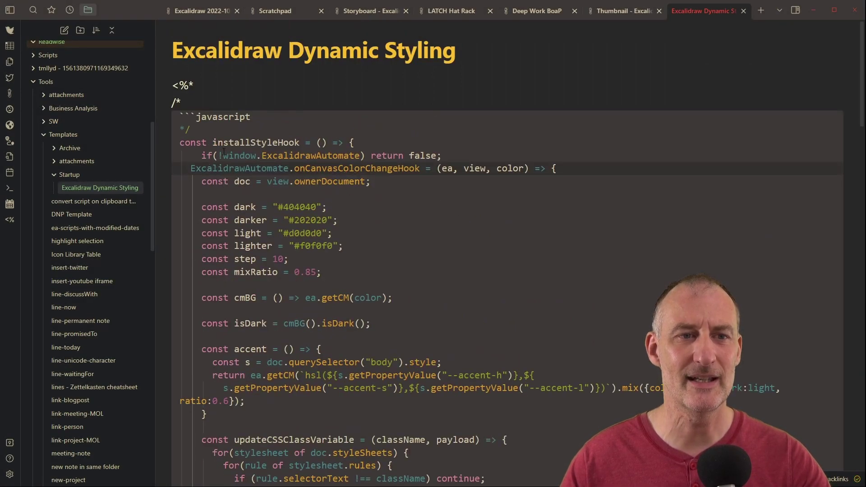
pyautogui.scroll(-10, 277, 212)
pyautogui.scroll(-10, 280, 225)
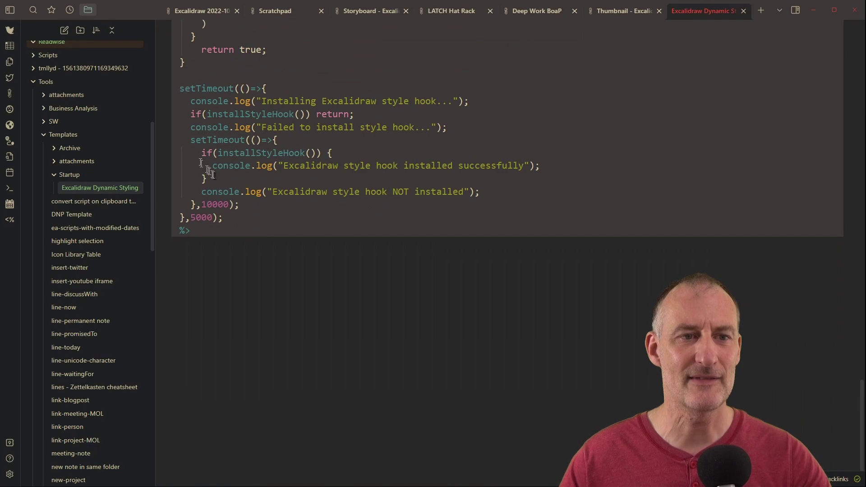
pyautogui.moveTo(191, 217); pyautogui.dragTo(223, 218)
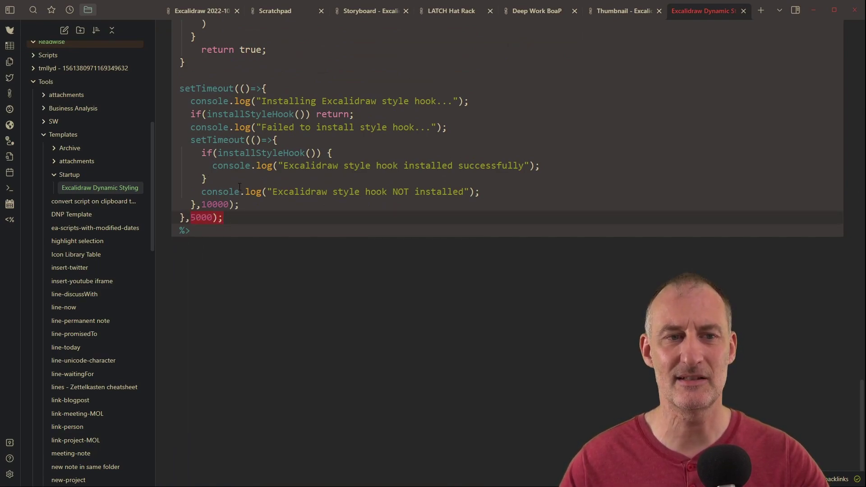
pyautogui.moveTo(201, 205); pyautogui.dragTo(230, 205)
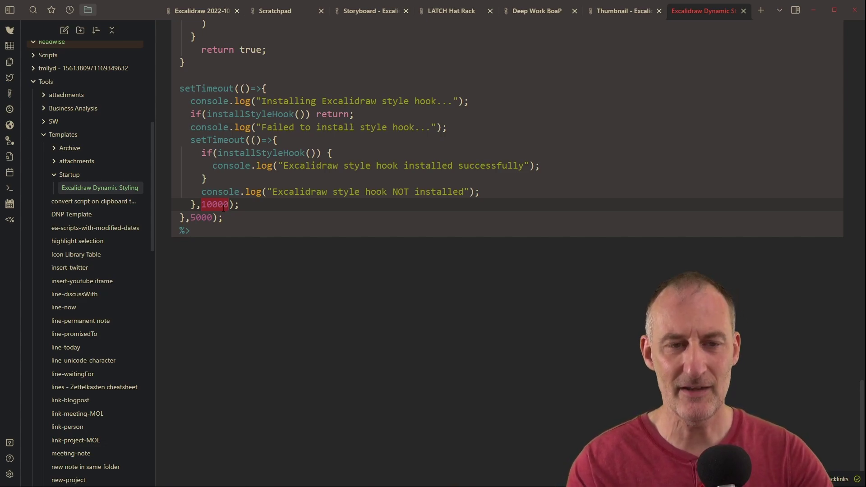
pyautogui.hotkey('ctrl', 'shift', 'i')
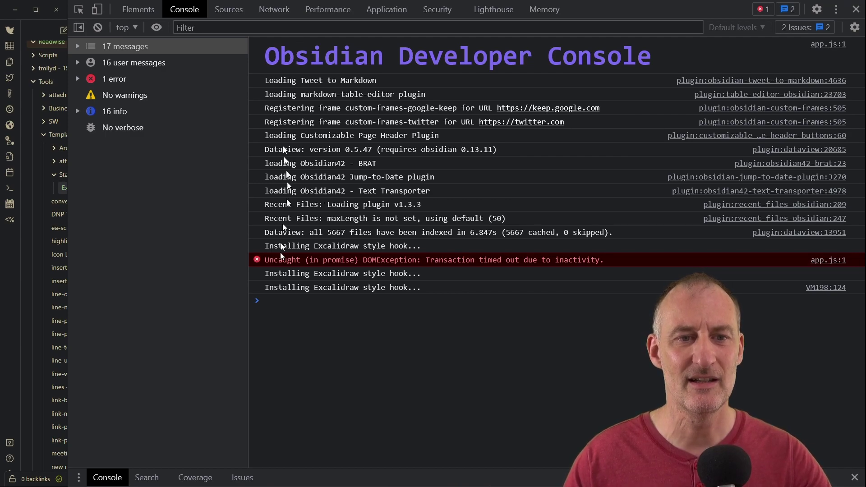
# Highlight the latest 'Installing Excalidraw style hook...' console message and close DevTools
pyautogui.moveTo(415, 289); pyautogui.dragTo(267, 292)
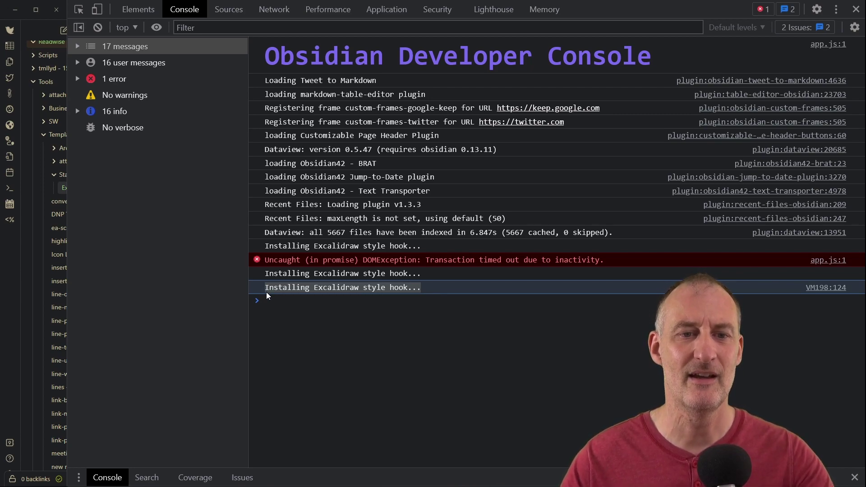
pyautogui.click(856, 10)
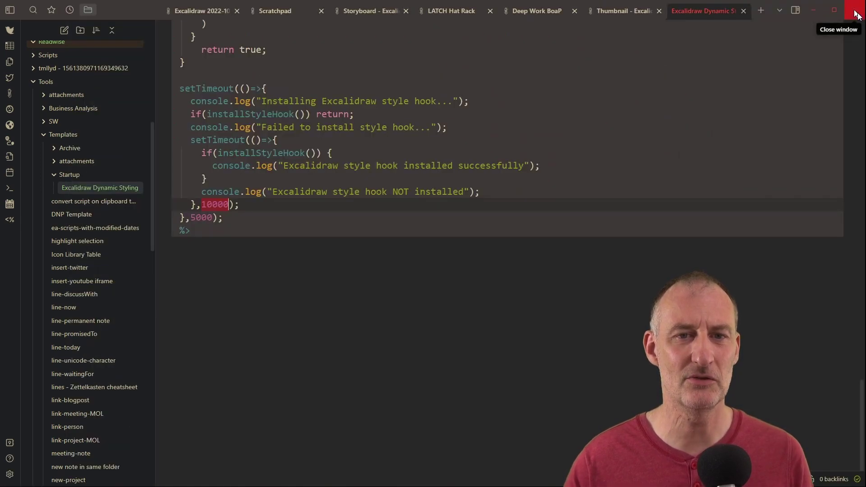
pyautogui.scroll(10, 742, 255)
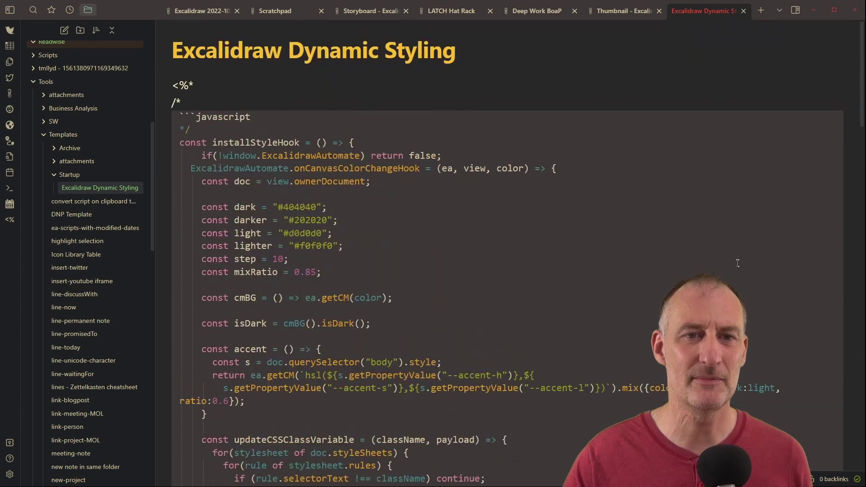